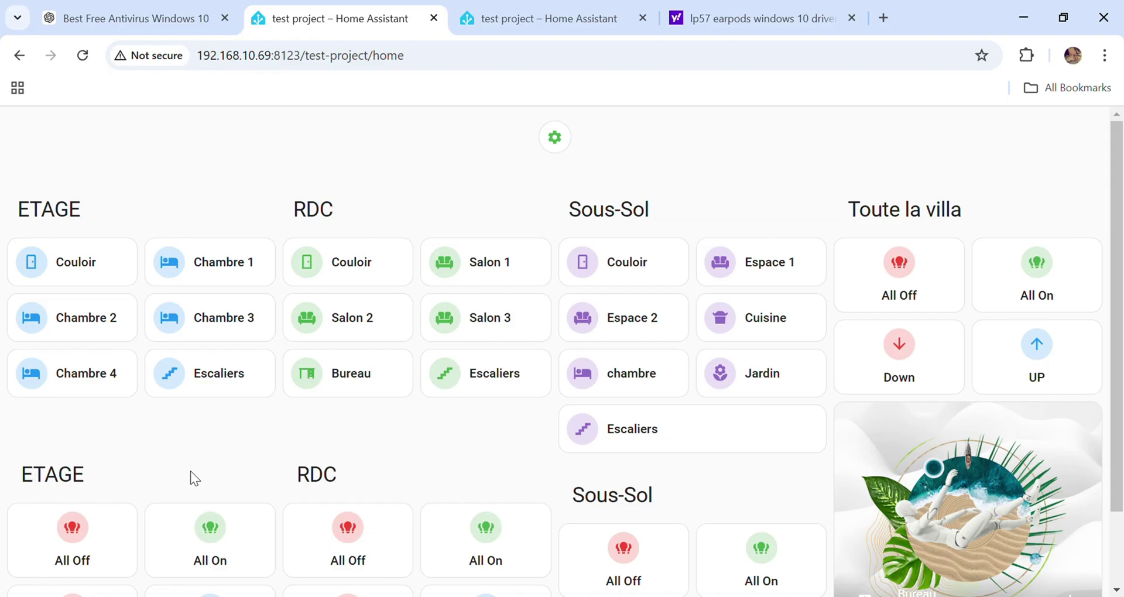
In HACS, find Kiosk Mode by its 'kios' search and open its repository page
key("ctrl+Tab")
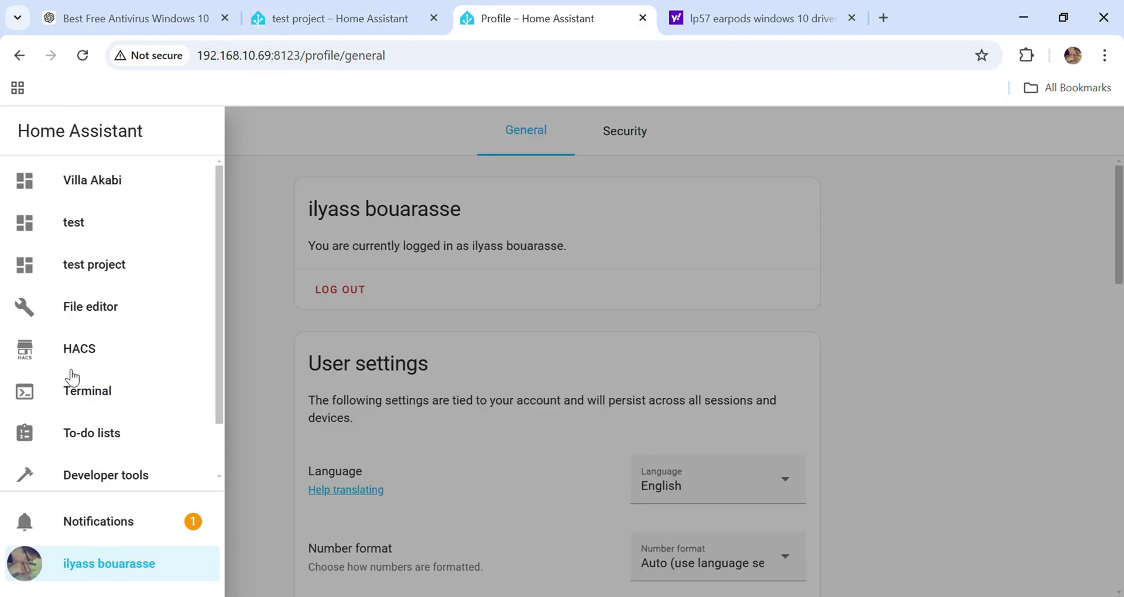
left_click(87, 367)
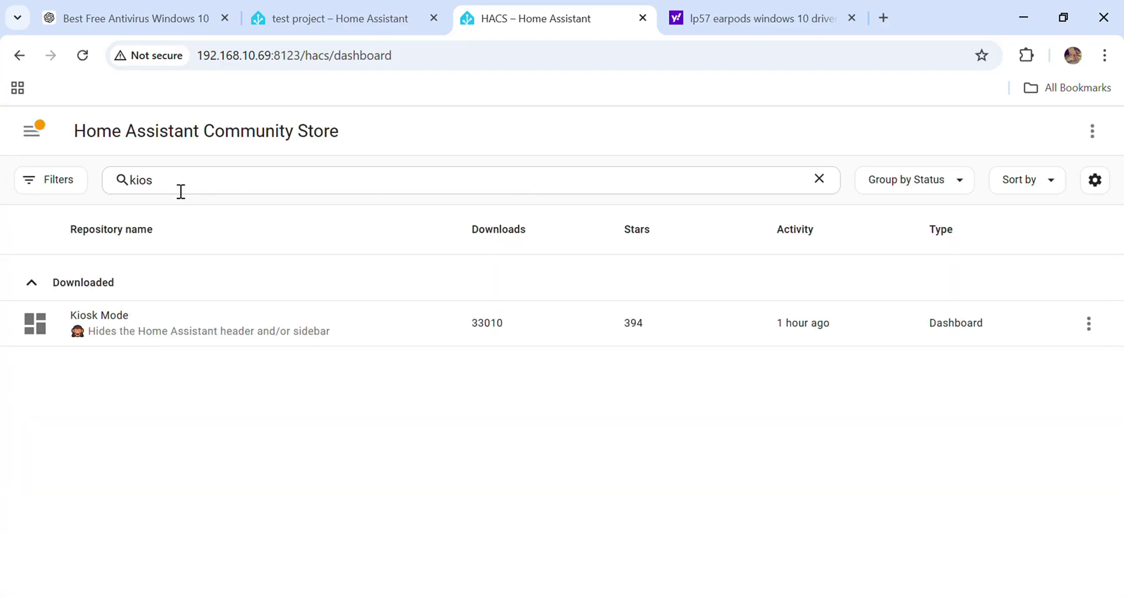
left_click_drag(181, 191, 123, 191)
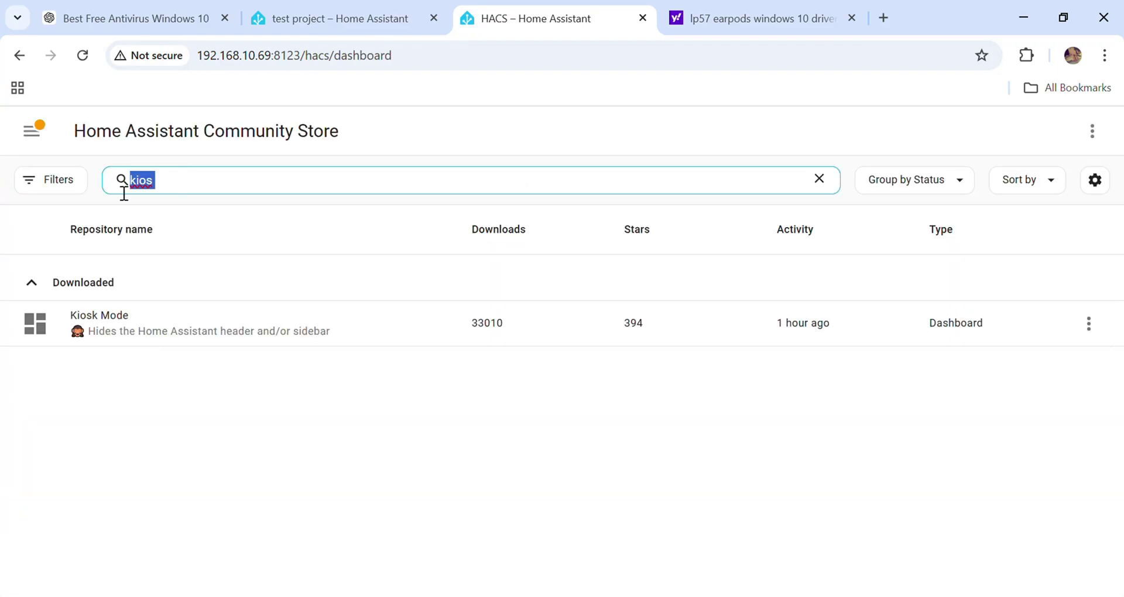
left_click(185, 336)
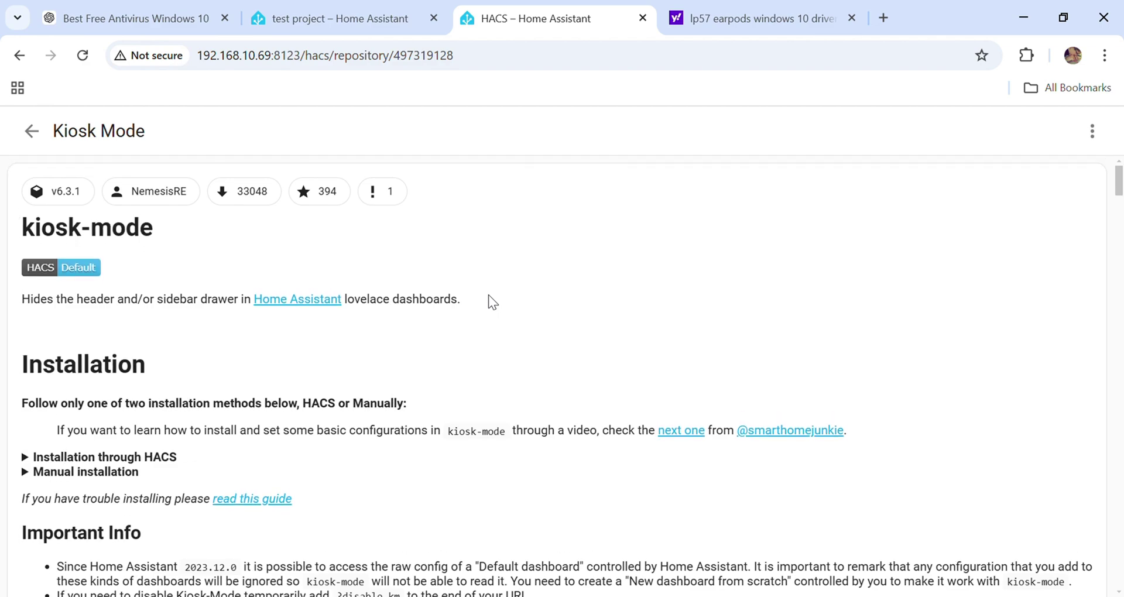
Read through the Kiosk Mode README, then finish editing the test project dashboard
scroll(488, 294, "down", 20)
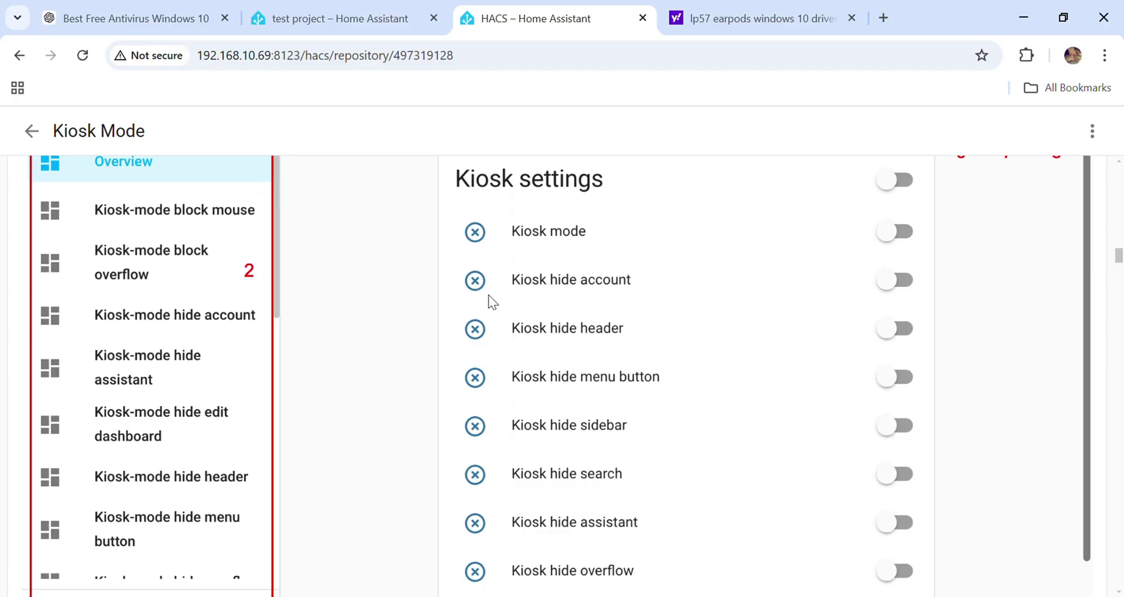
scroll(488, 294, "up", 20)
scroll(488, 294, "down", 1)
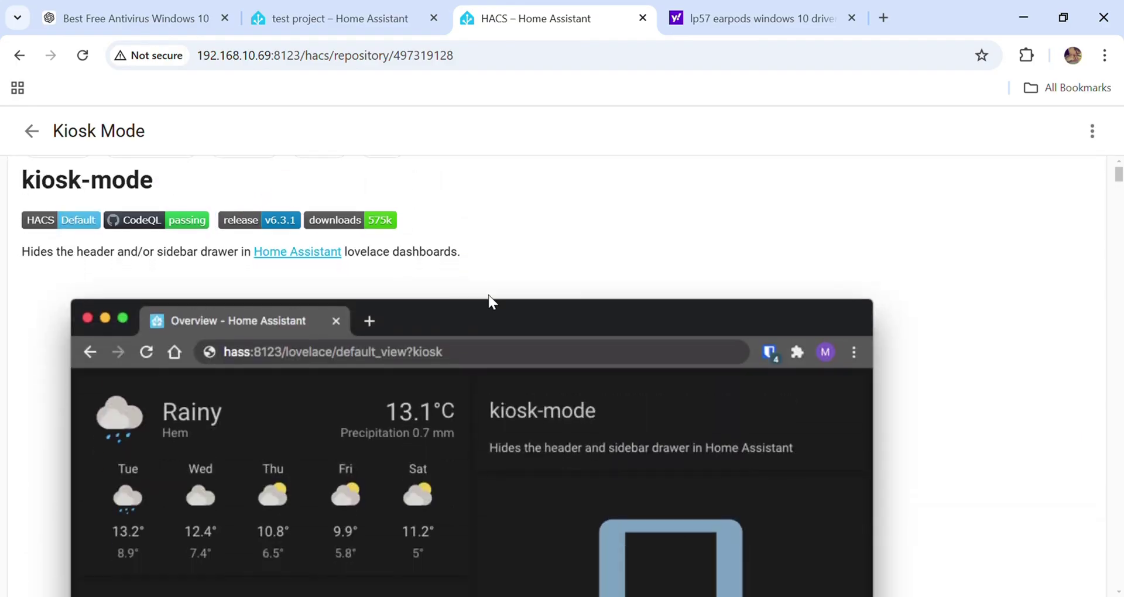
scroll(488, 295, "down", 8)
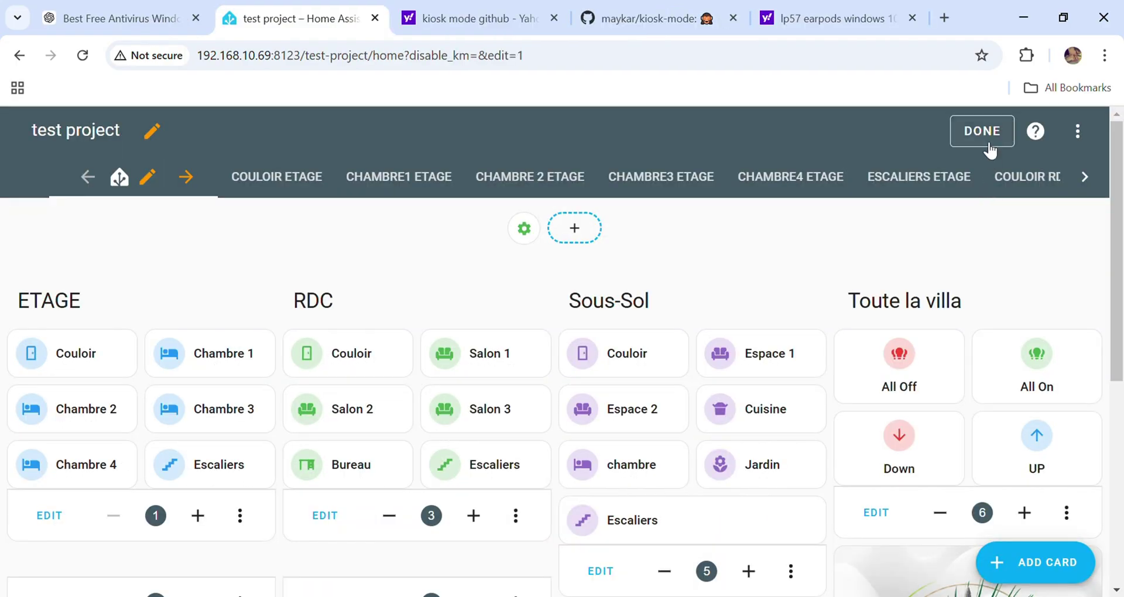
left_click(992, 132)
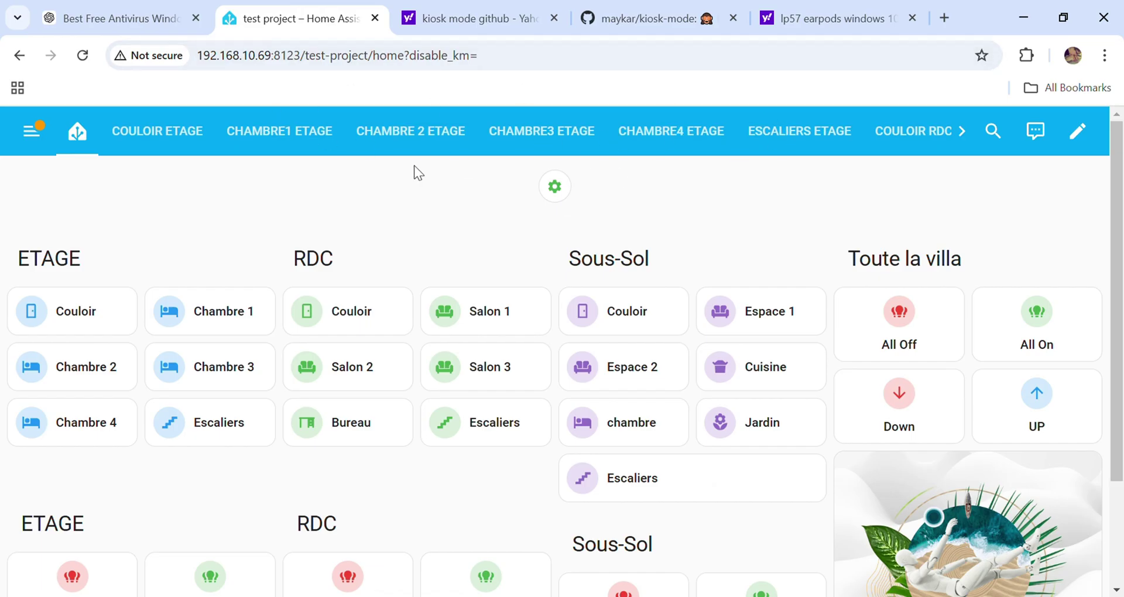
Switch the test project dashboard to edit mode and show its three-dot options menu
left_click(1078, 139)
left_click(1077, 135)
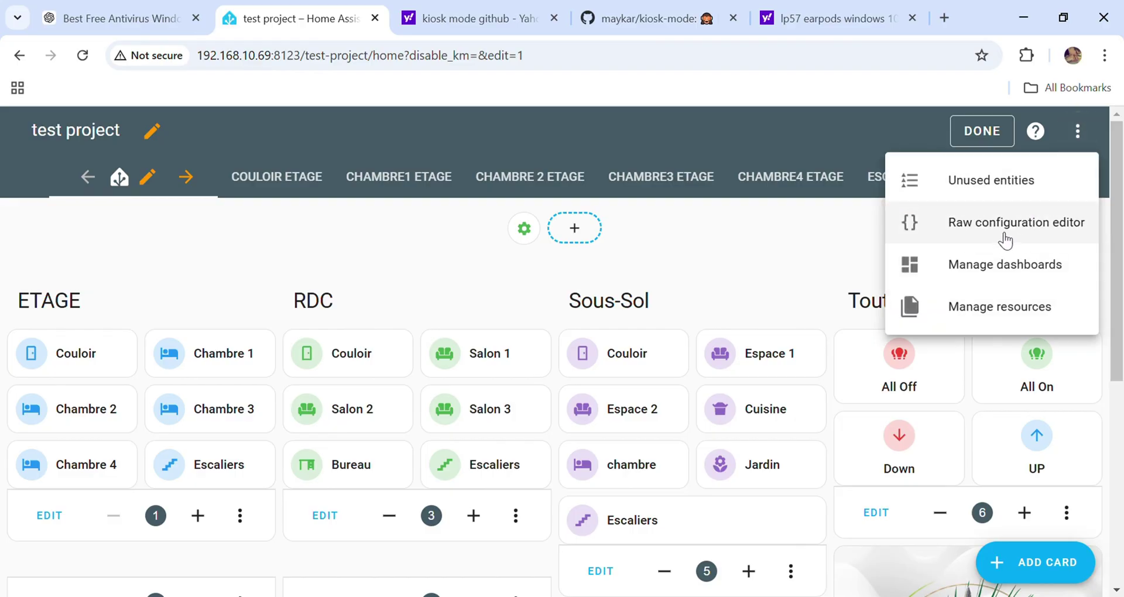
Put a kiosk_mode block with hide_header: true above views: in the raw YAML and save
left_click(1005, 239)
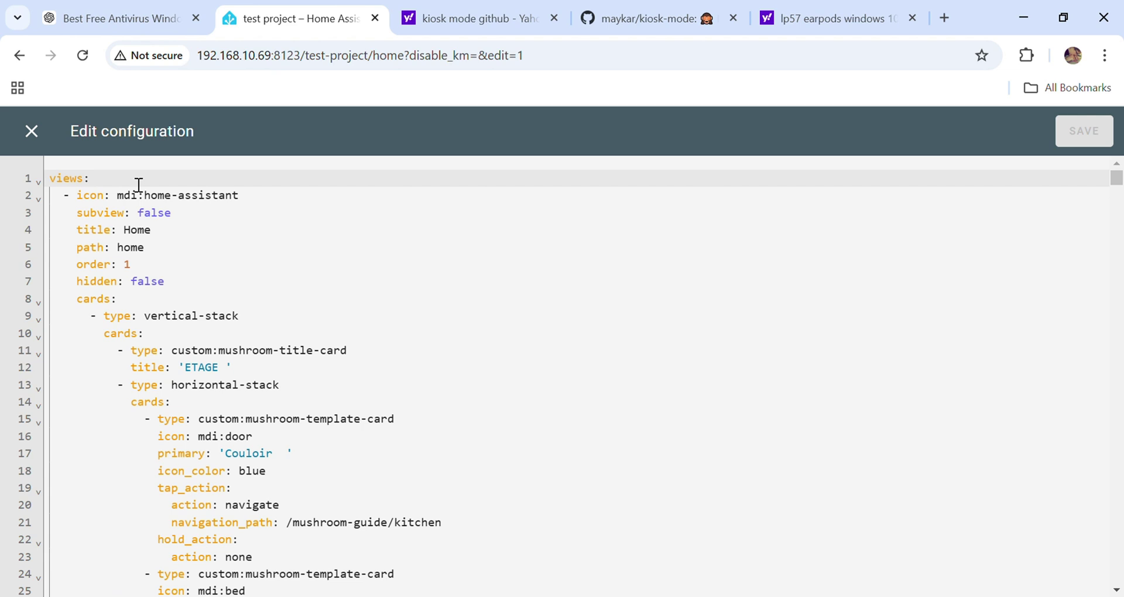
left_click_drag(139, 184, 15, 146)
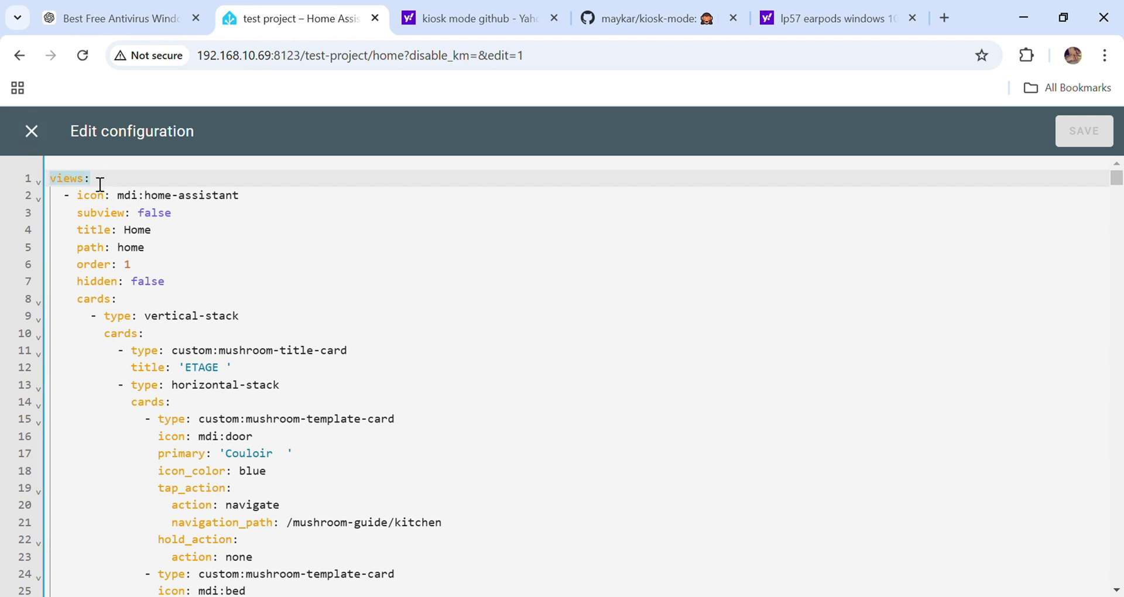
type("kiosk_mode:   hide_header: true  views:")
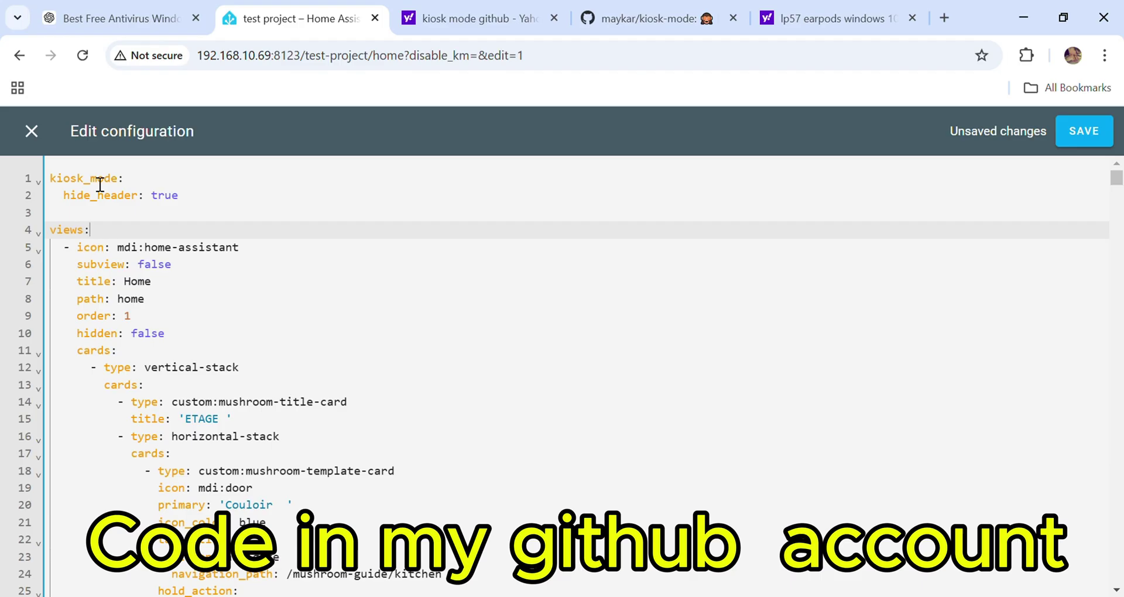
key("BackSpace")
left_click(1089, 141)
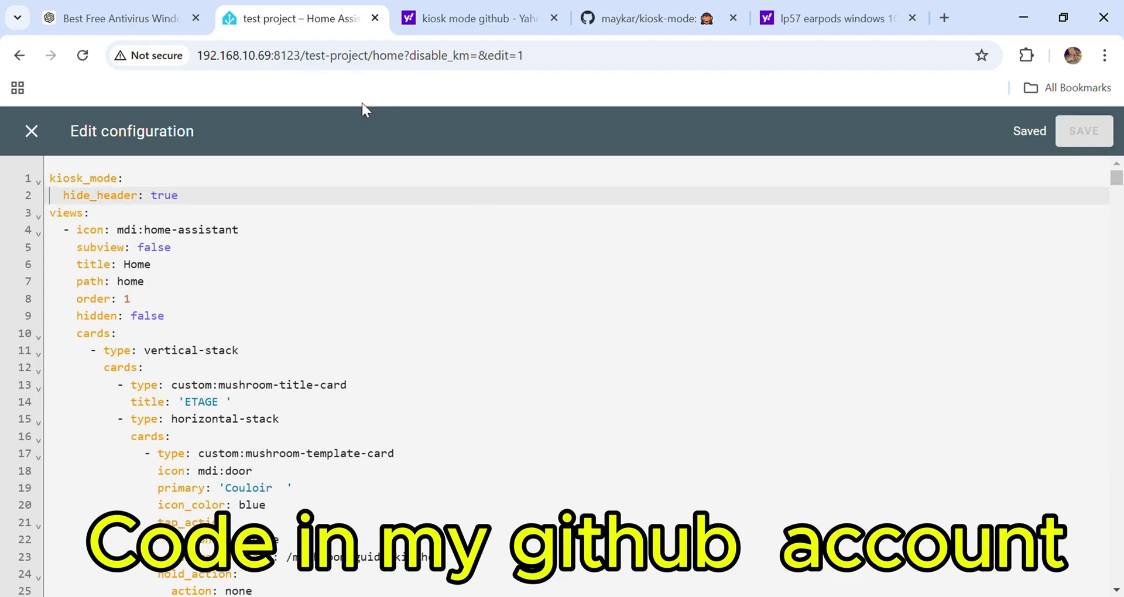
left_click(31, 131)
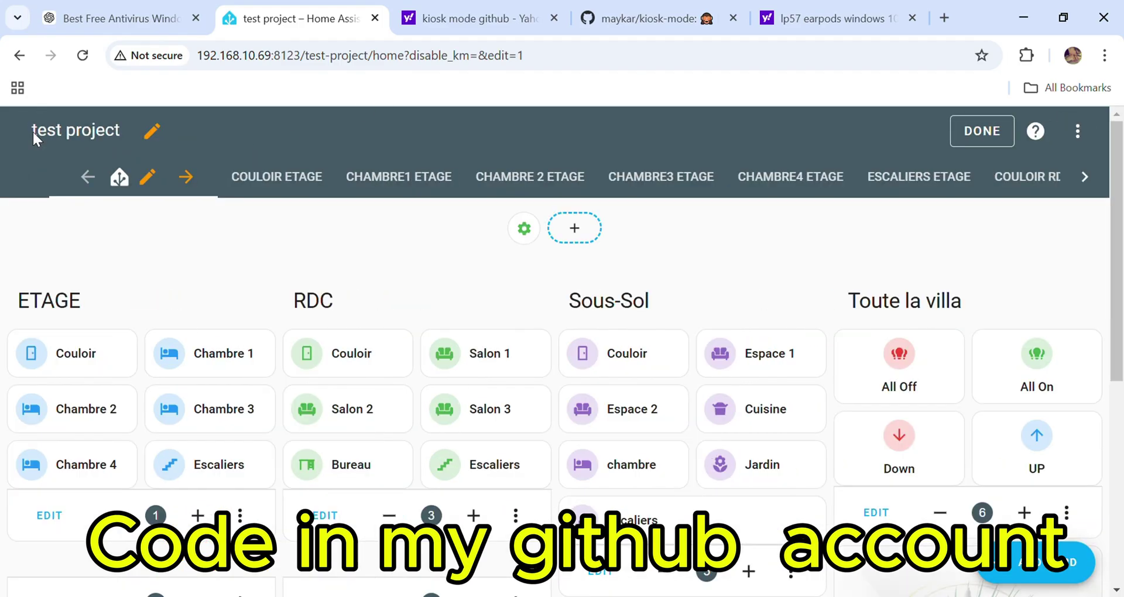
Exit edit mode, reload the dashboard, and reopen its raw configuration editor
left_click(987, 140)
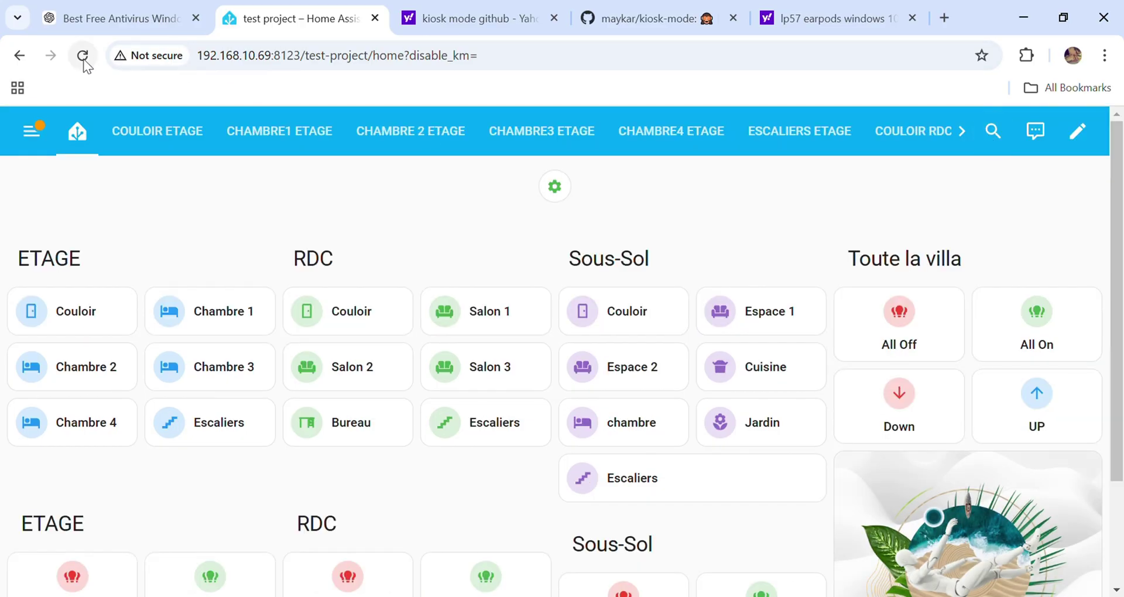
left_click(82, 55)
left_click(1078, 146)
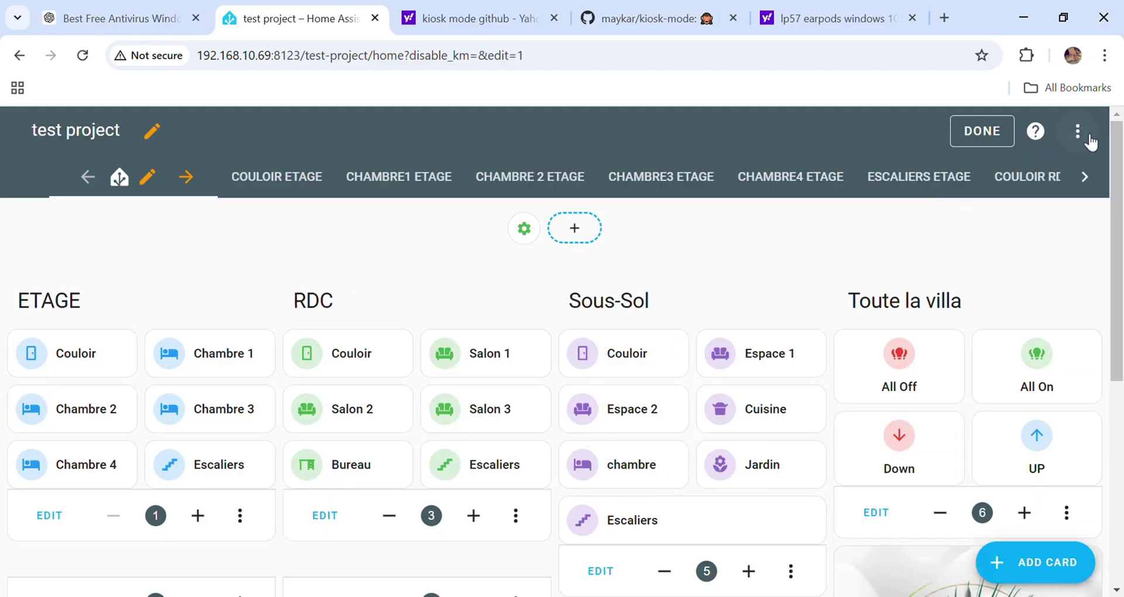
left_click(1079, 133)
left_click(963, 224)
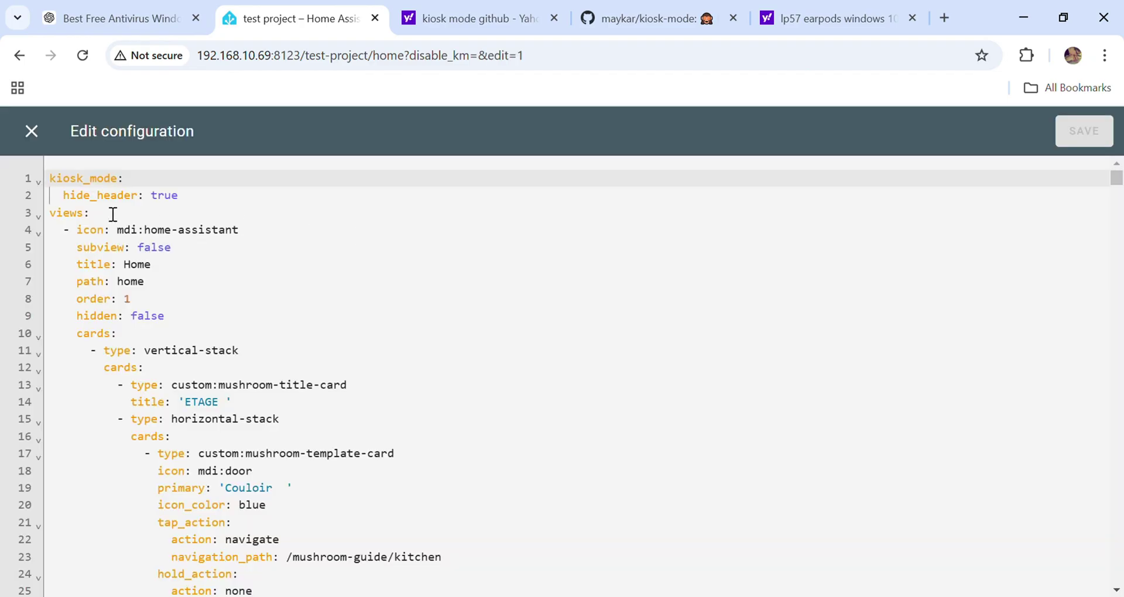
Add a blank line after hide_header: true in the YAML and save it
left_click(227, 201)
key("Return")
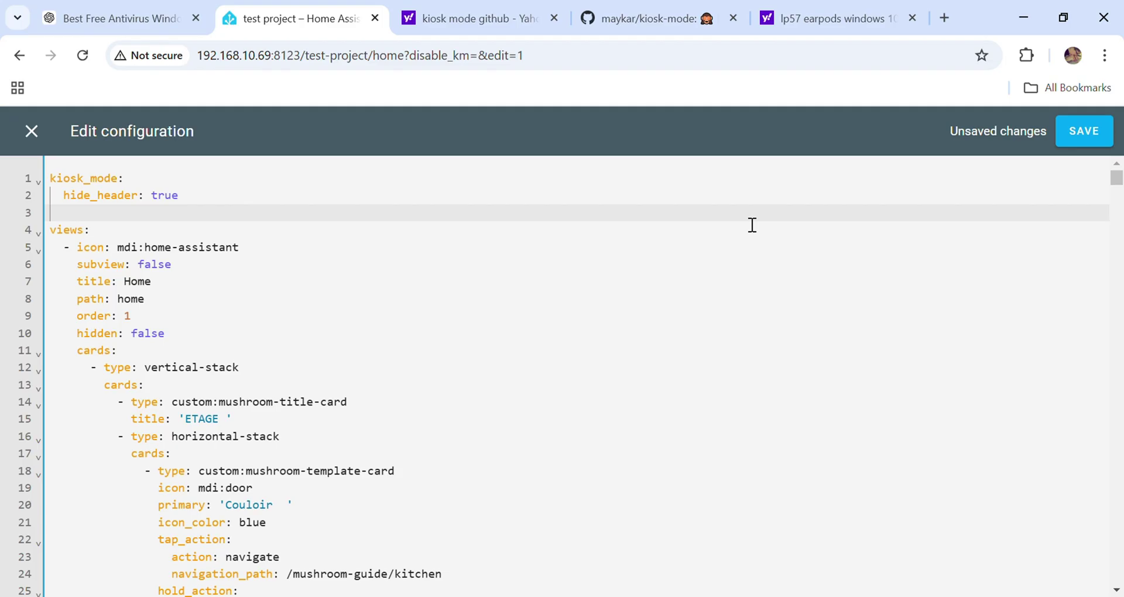
left_click(1085, 138)
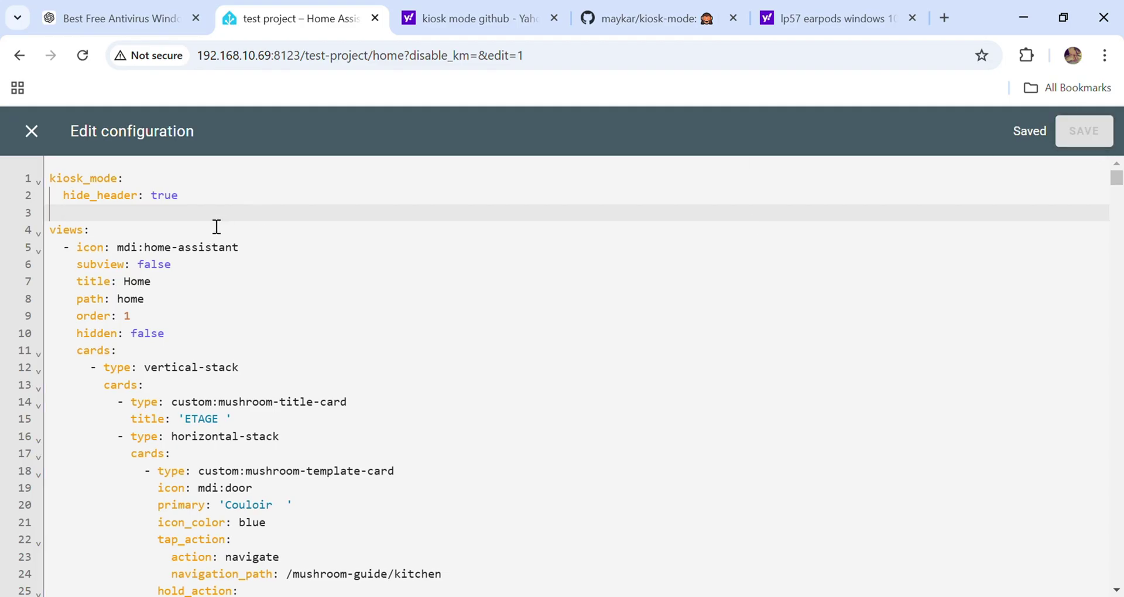
left_click(40, 141)
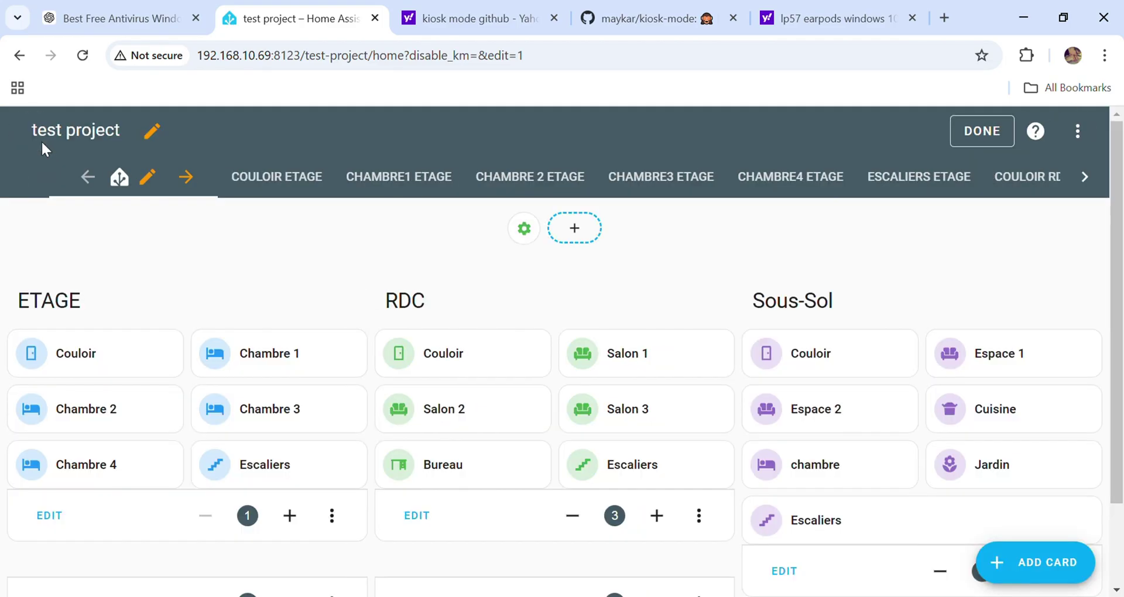
Reload so the header disappears, then go back to the mushroom-guide dashboard
left_click(82, 56)
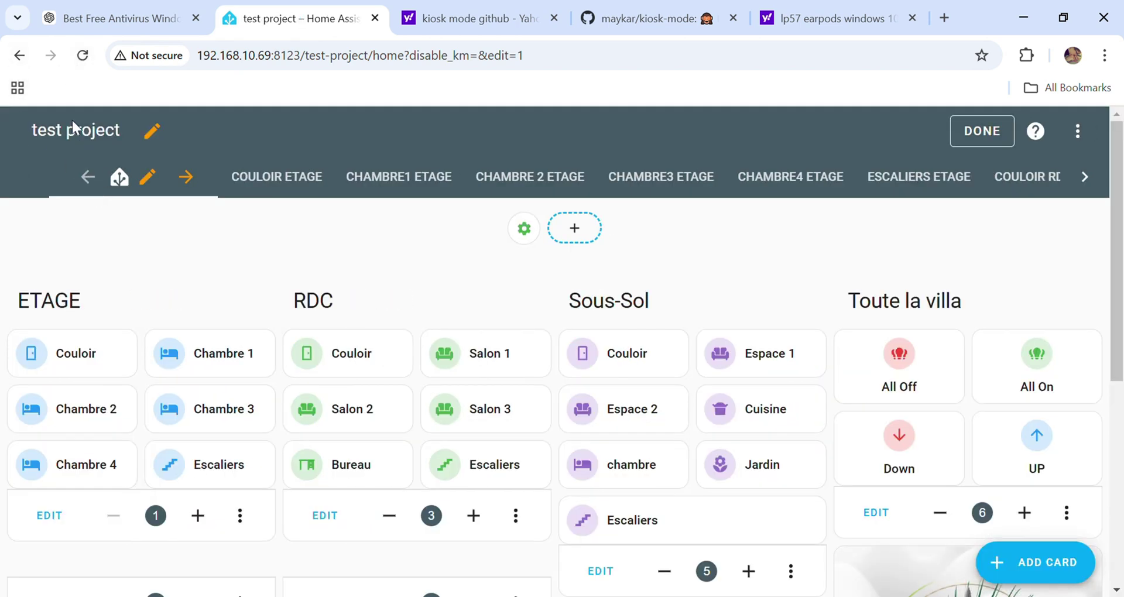
left_click(16, 66)
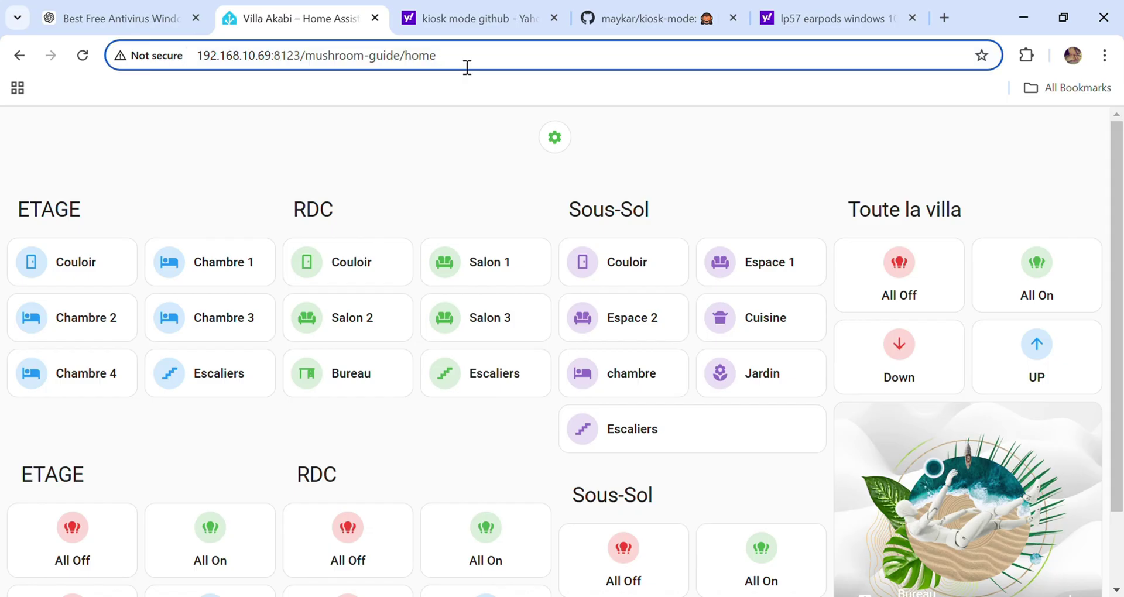
Reload the mushroom-guide dashboard with '?disable_km' appended to its address
left_click(432, 135)
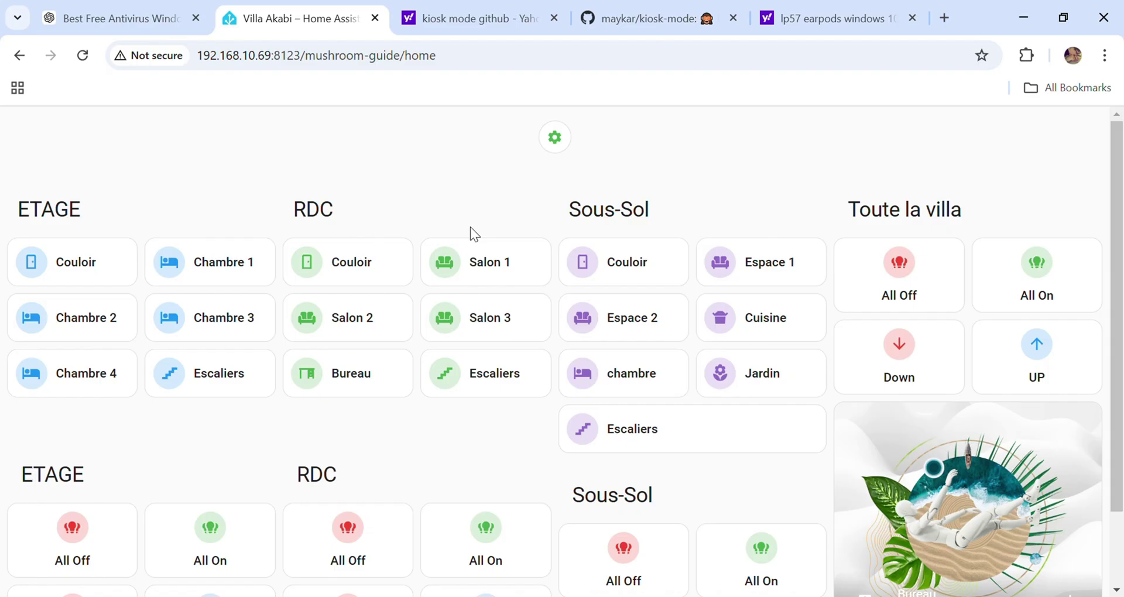
left_click(466, 65)
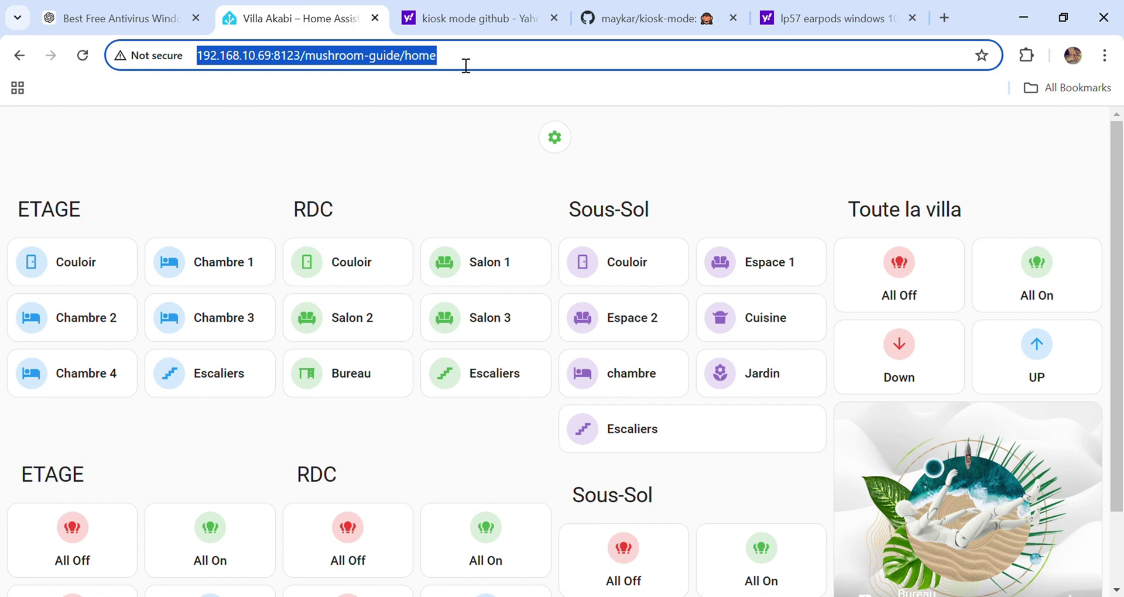
left_click(466, 65)
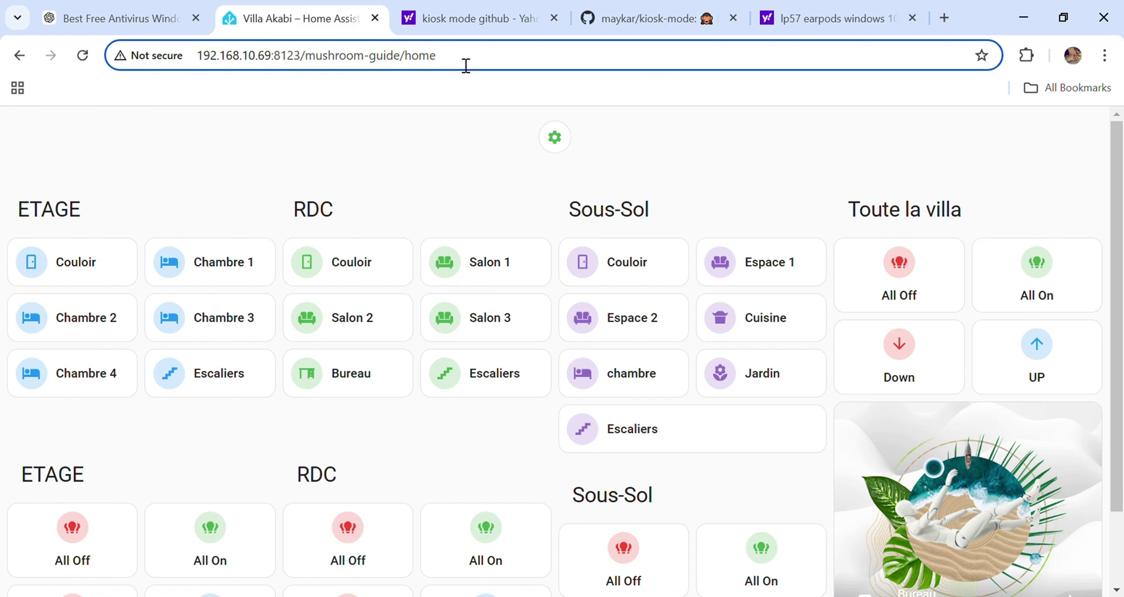
type("?")
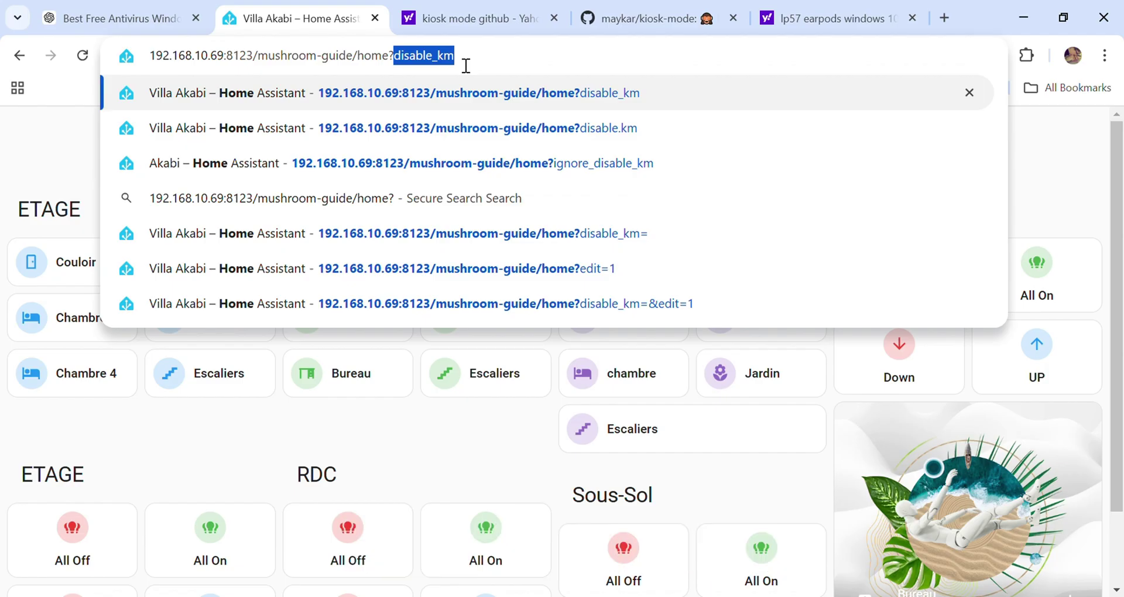
key("Return")
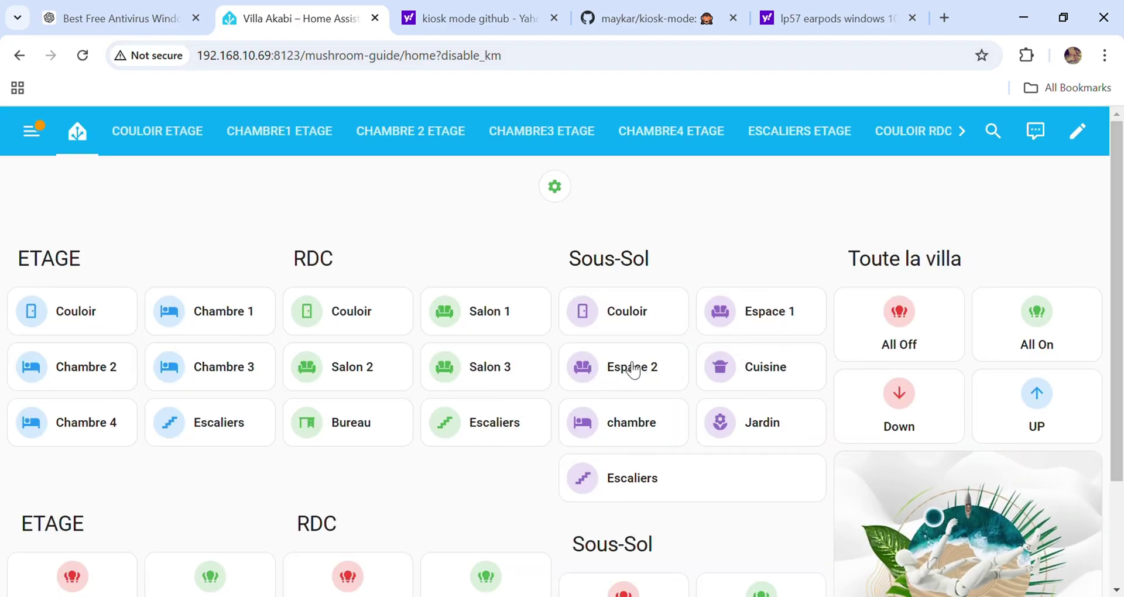
Scroll the Villa Akabi dashboard, then go back to the header-less test project dashboard
scroll(472, 414, "down", 3)
scroll(466, 413, "up", 3)
key("alt+Left")
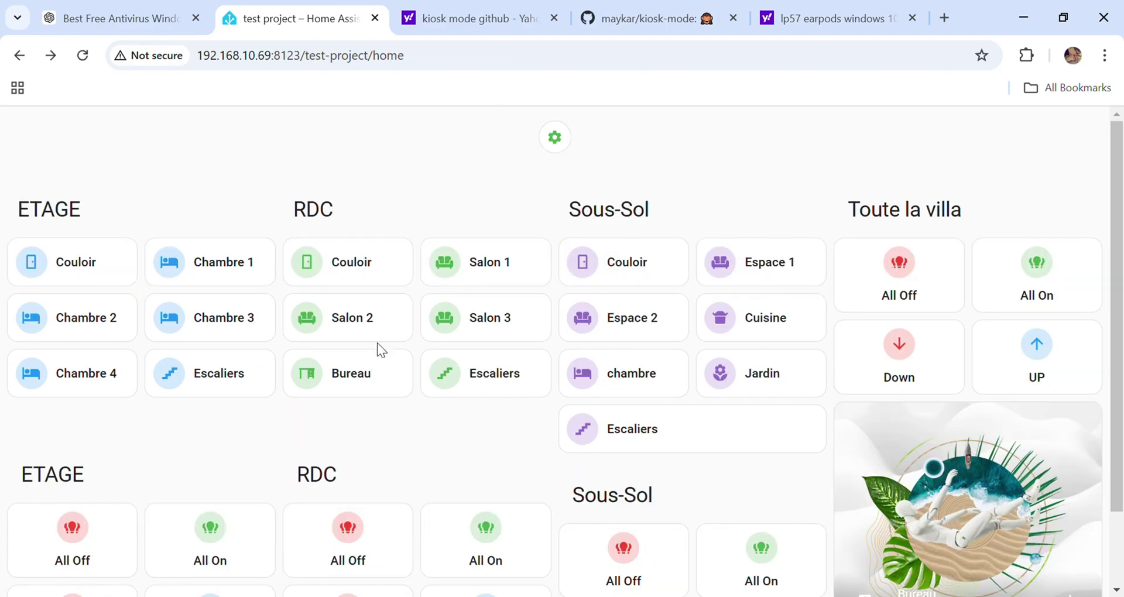
Open the ETAGE Couloir room subview, then use its back arrow to reach the home view
left_click(69, 269)
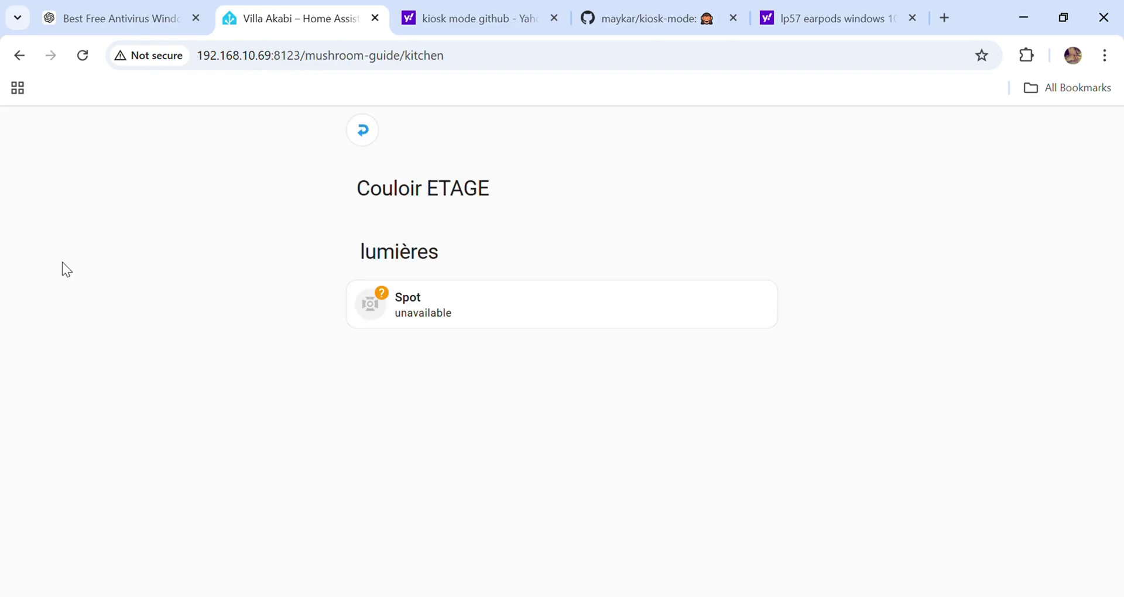
left_click(366, 133)
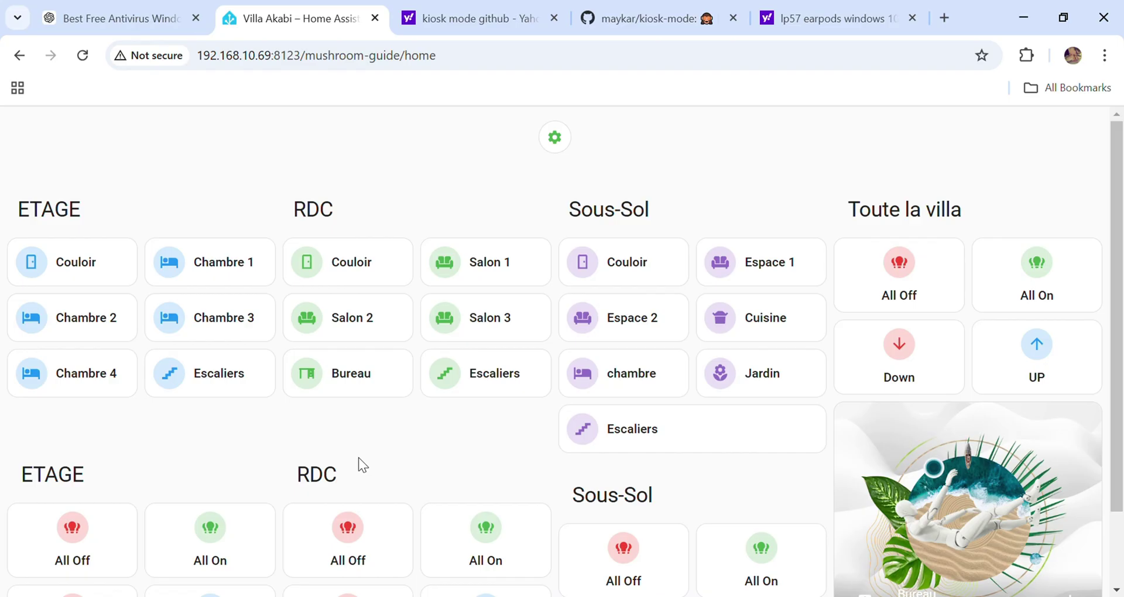
scroll(359, 458, "down", 1)
scroll(359, 458, "up", 1)
scroll(358, 457, "down", 1)
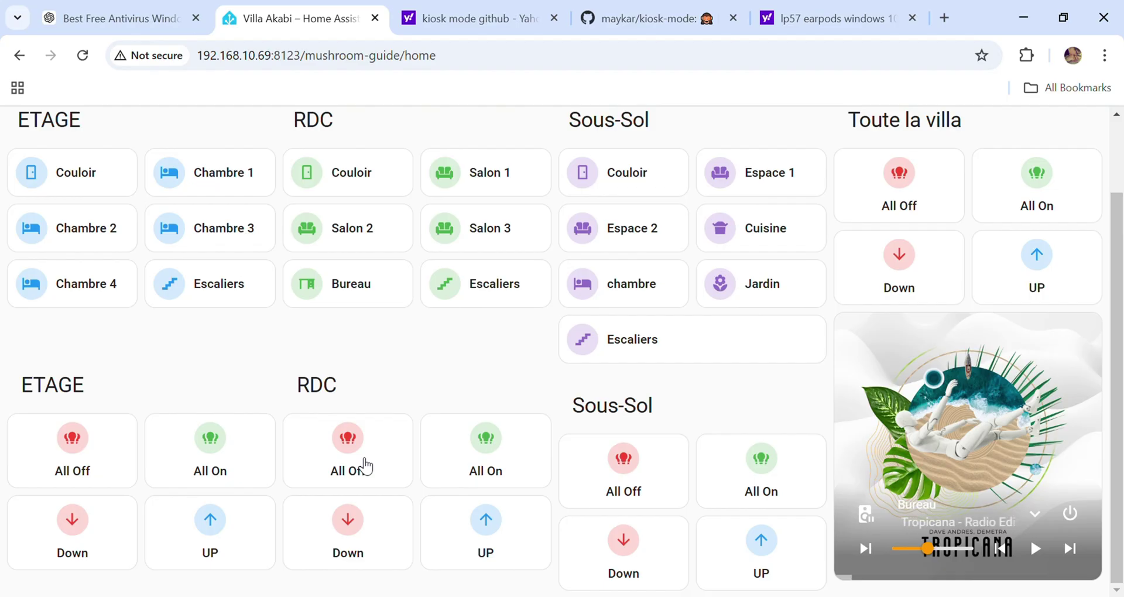
scroll(366, 466, "up", 2)
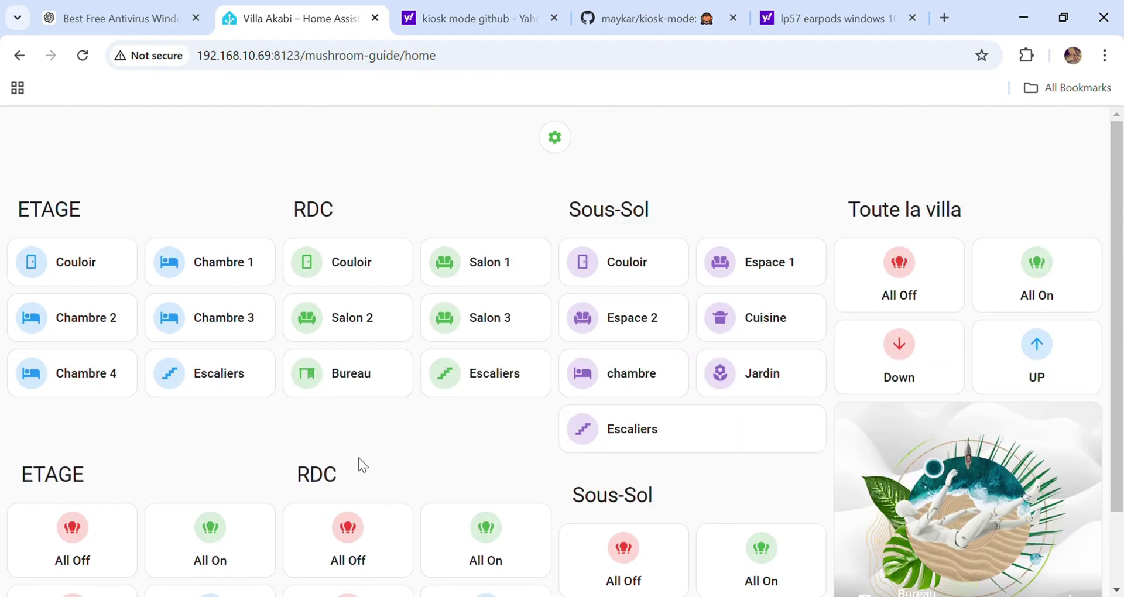